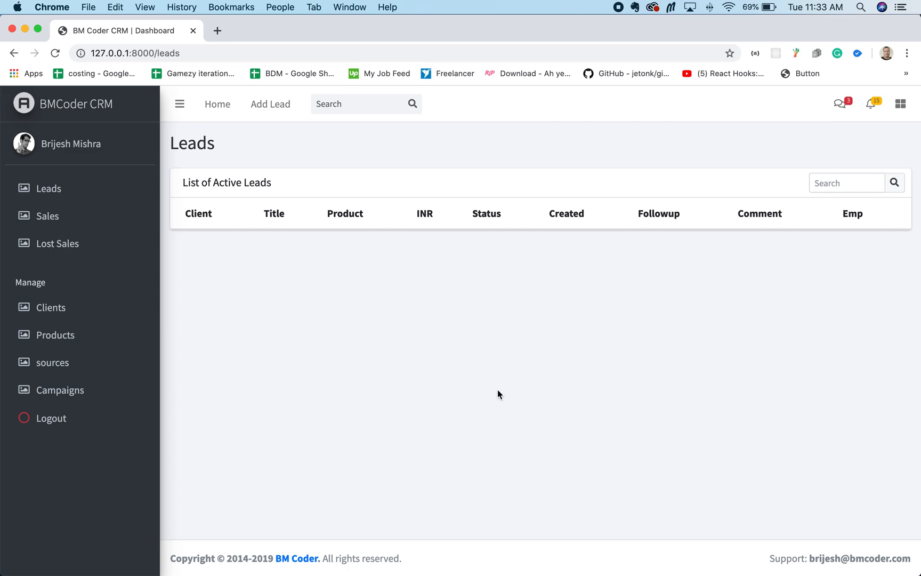
Step: Start a new lead for the existing client and title it "Website maintenance on monthly basis"
left_click(44, 189)
left_click(268, 108)
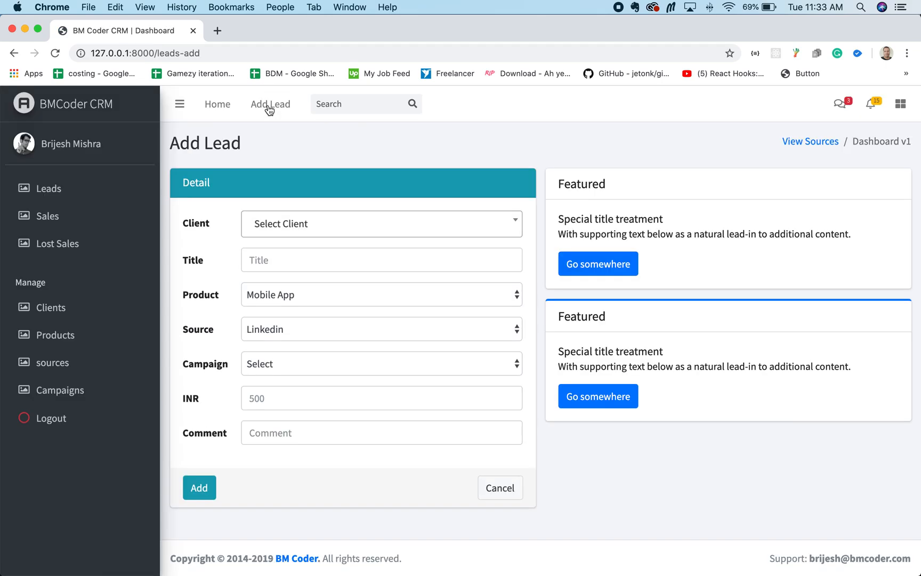
left_click(325, 230)
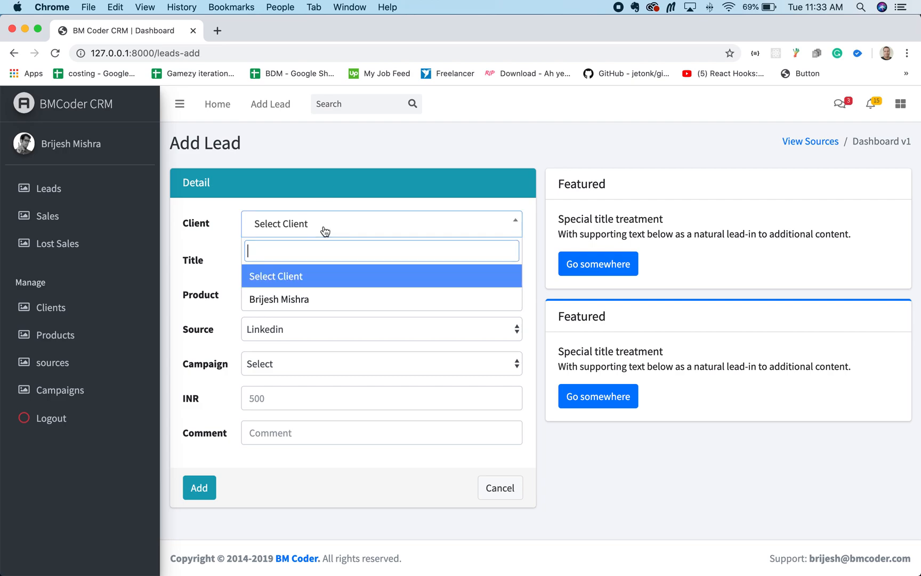
left_click(303, 297)
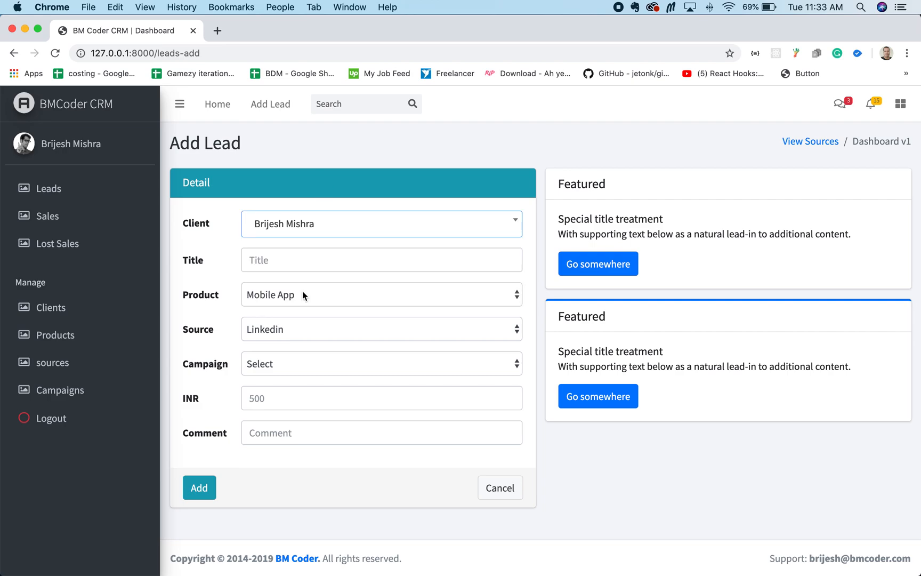
left_click(276, 264)
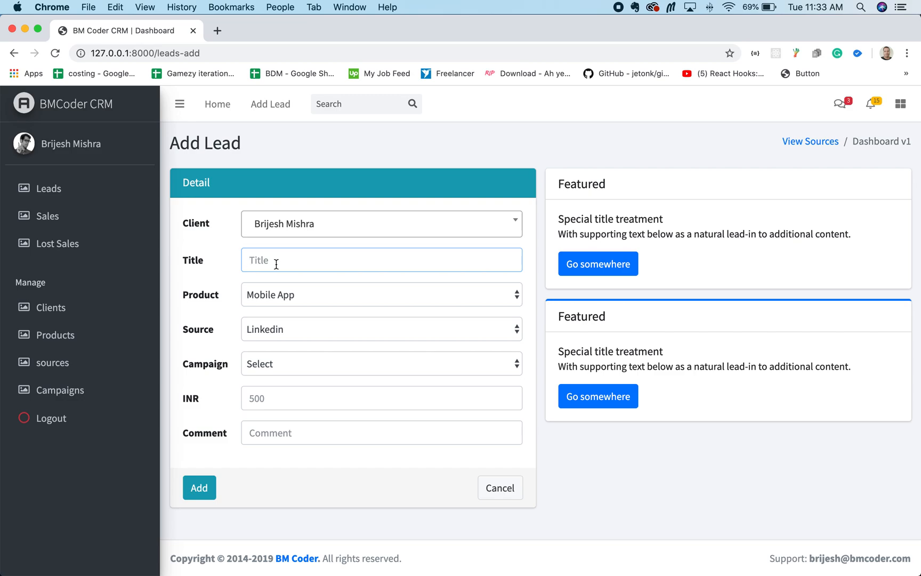
type("Website maintenance on mon")
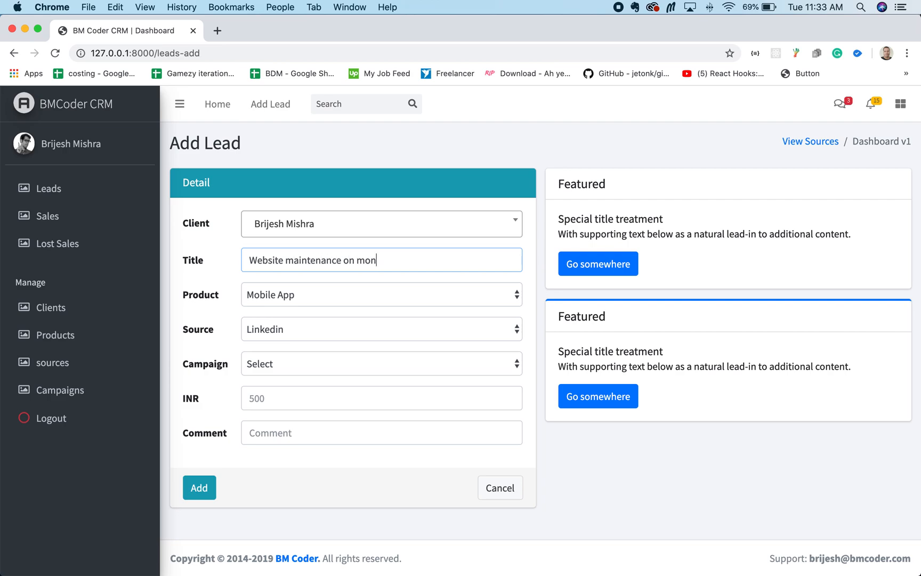
type("thly basis")
Step: Set the lead's product to Website Maintenance and its source to the referring person, leaving the campaign unselected
left_click(375, 291)
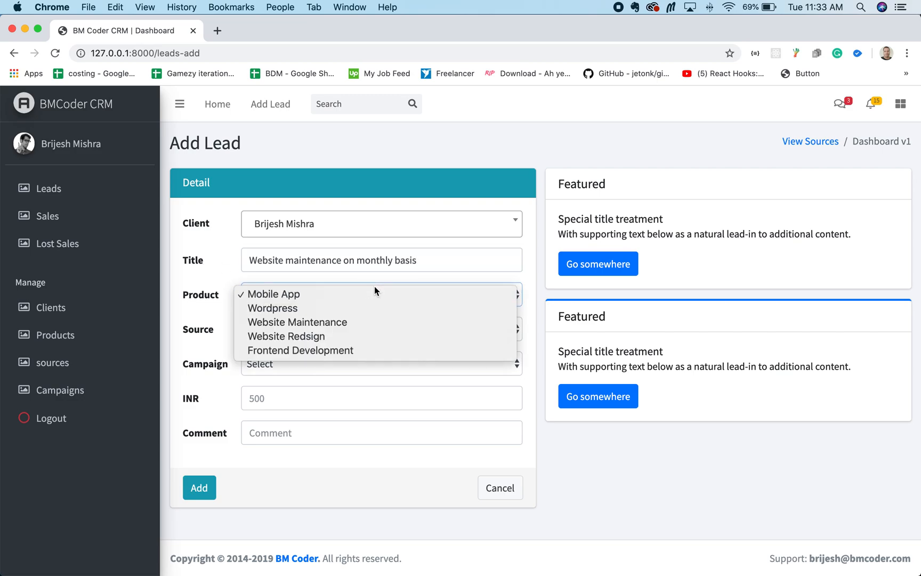
left_click(349, 323)
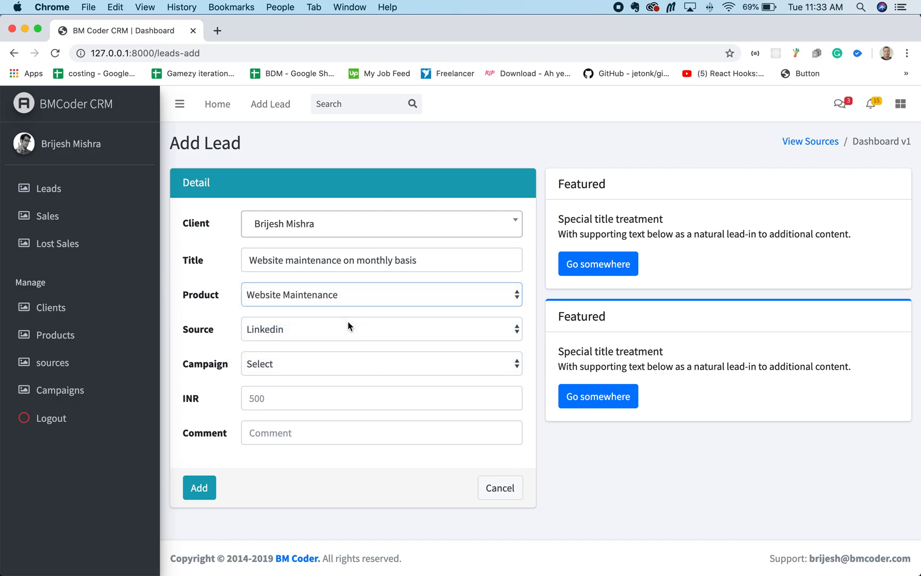
left_click(306, 330)
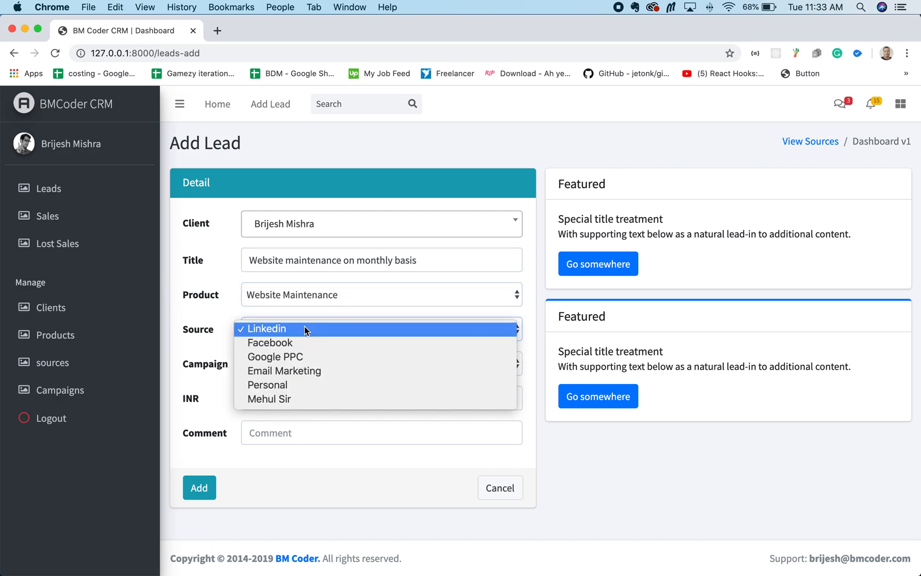
left_click(300, 398)
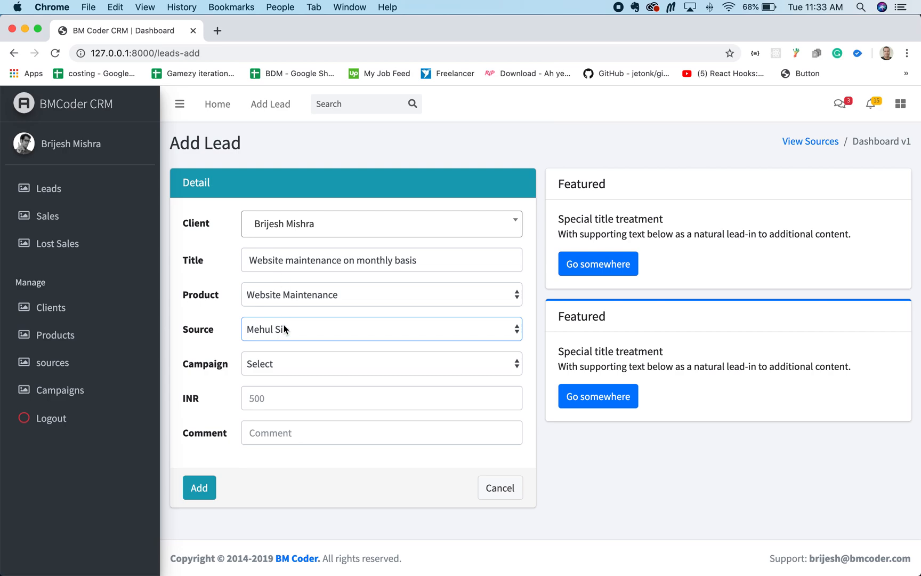
left_click(277, 362)
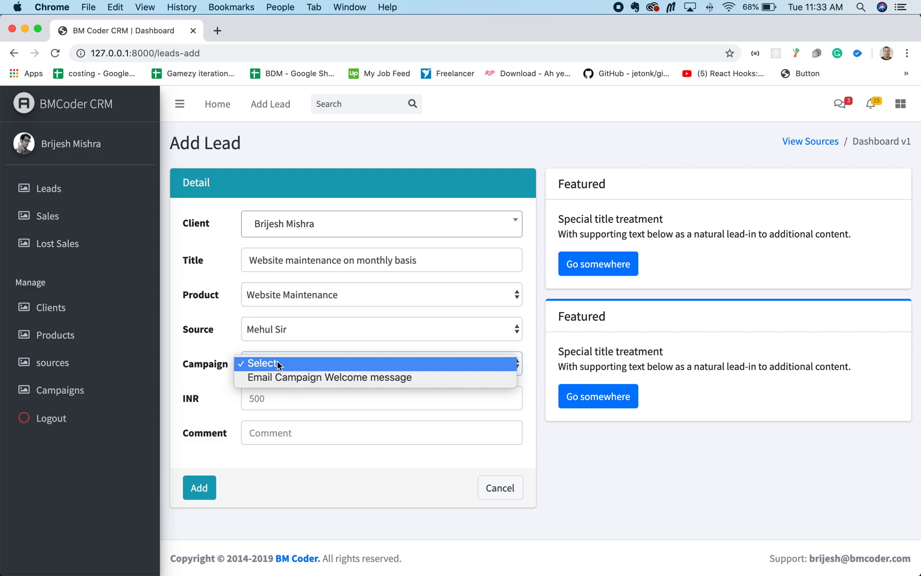
left_click(277, 363)
Step: Enter 60000 as the lead's INR value
left_click(267, 396)
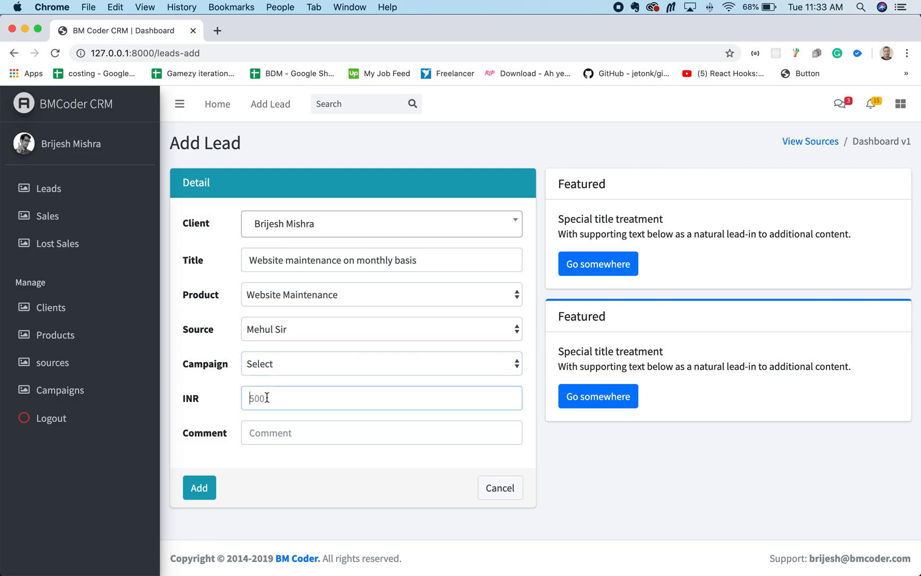
type("60")
key("BackSpace")
key("BackSpace")
left_click(273, 401)
type("6")
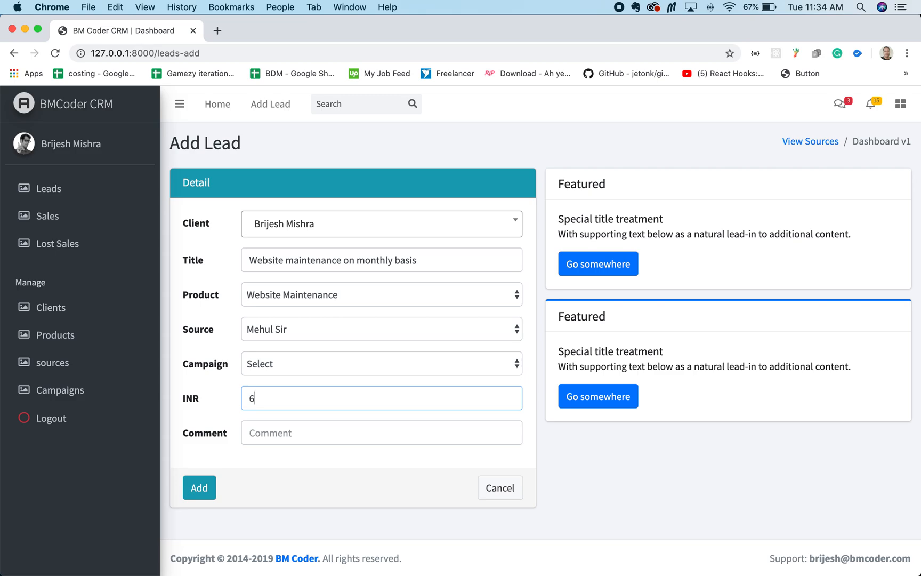
type("0000")
Step: Enter the comment "Approximate value per month" and add the lead
left_click(264, 434)
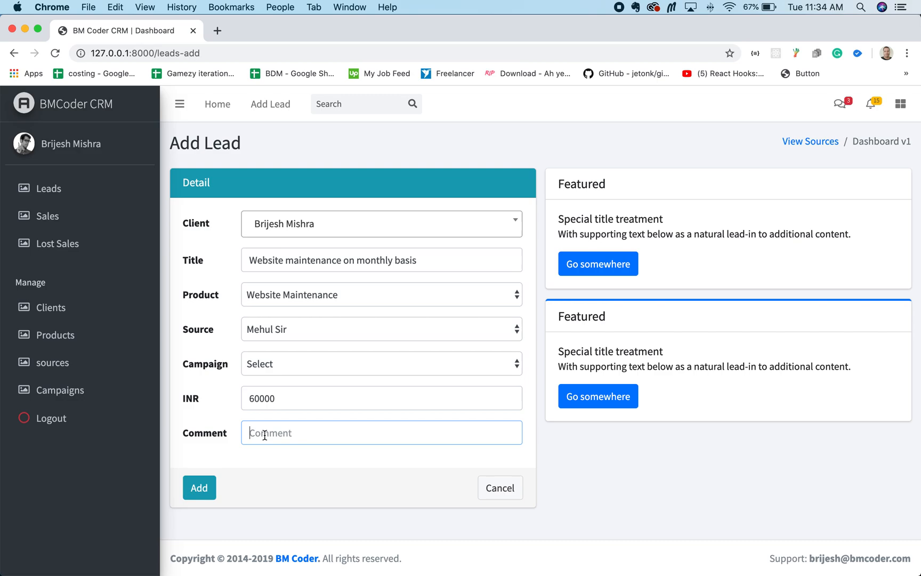
type("Approximate value")
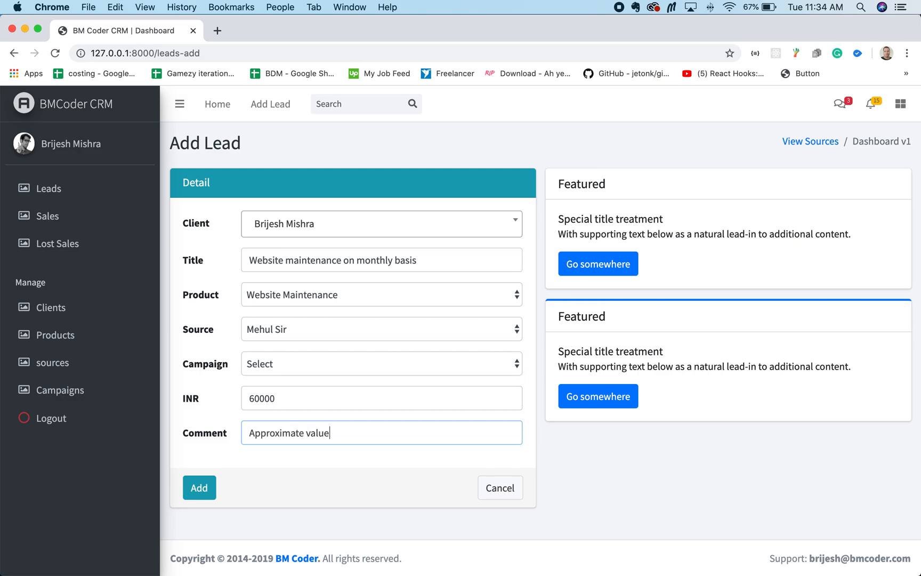
type(" per month")
left_click(198, 487)
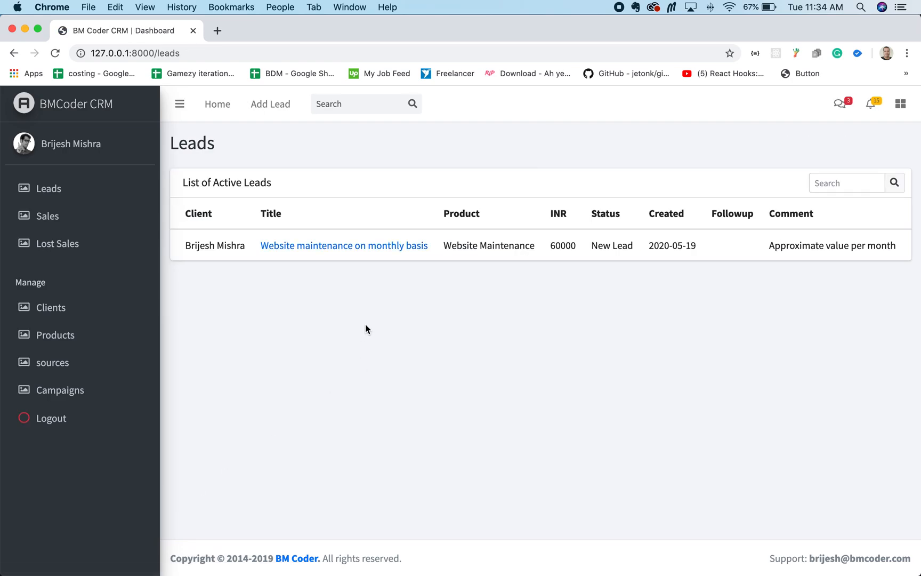
Step: Add a second lead titled "test lead" for the same client, keeping the default product and source
left_click(72, 193)
left_click(270, 106)
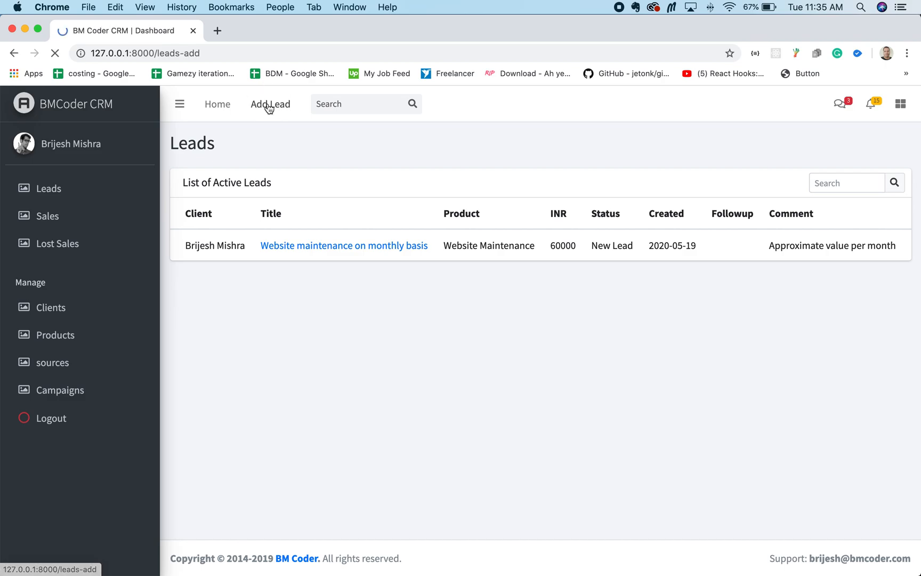
left_click(308, 234)
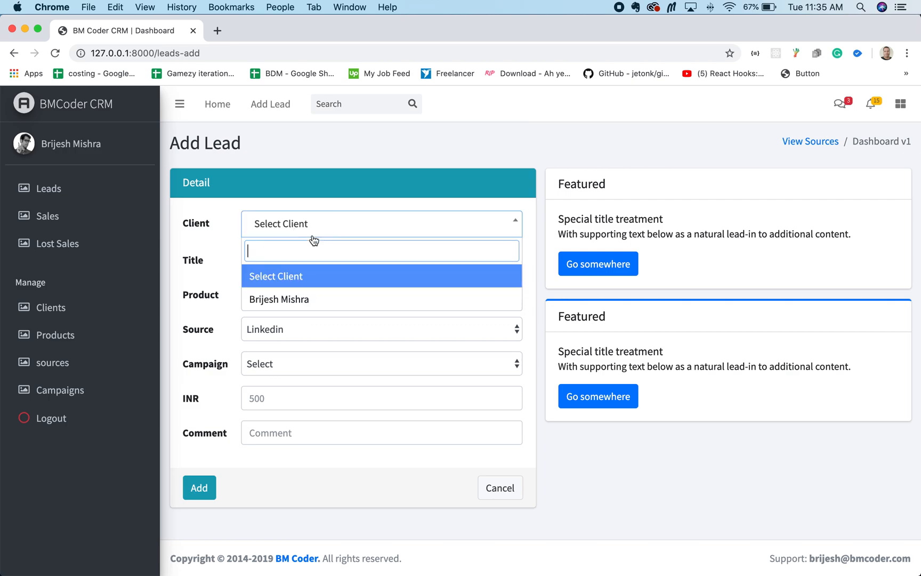
left_click(299, 296)
left_click(278, 268)
type("test lad")
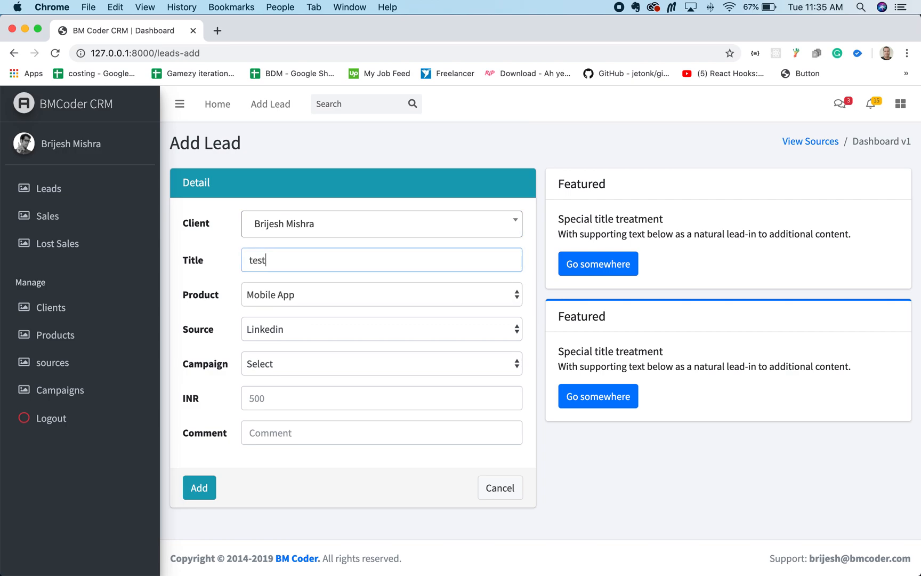
key("BackSpace")
key("BackSpace")
type("ead")
left_click(204, 475)
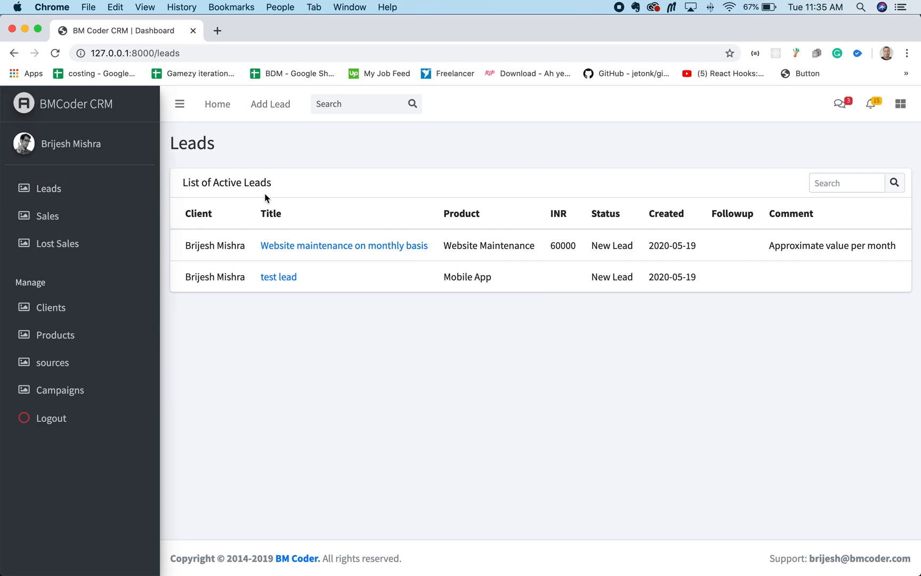
Step: Add a third lead titled "Test lead2" for the same client with the default product and source
left_click(266, 106)
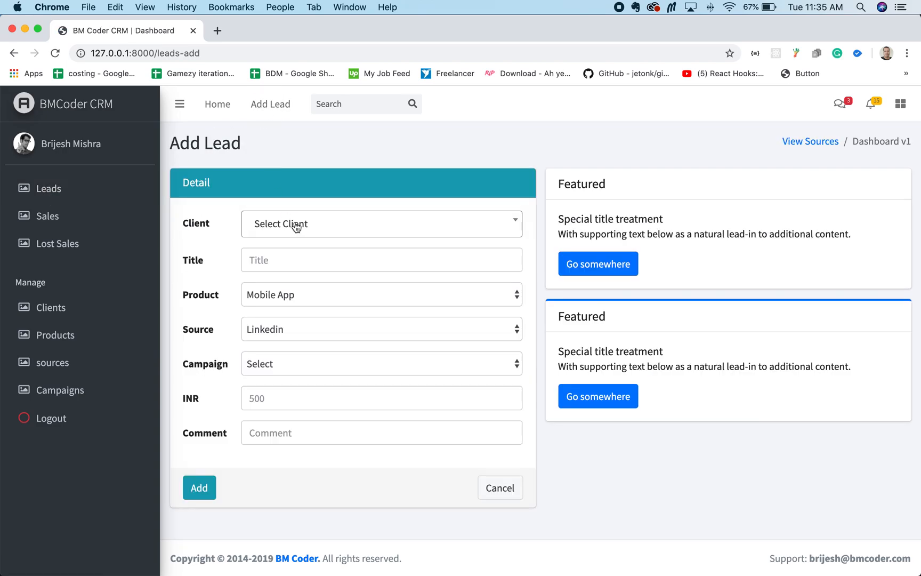
left_click(296, 226)
left_click(294, 300)
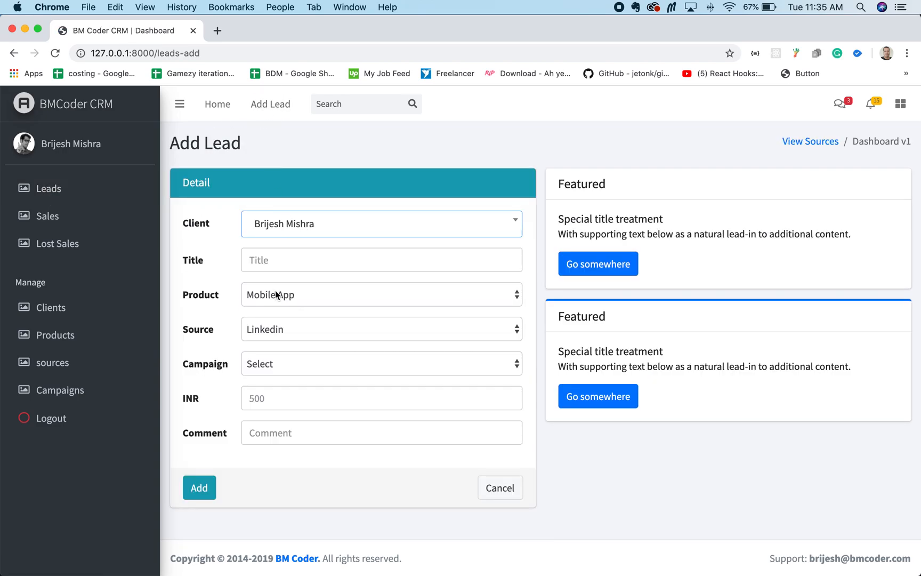
left_click(286, 265)
type("Test")
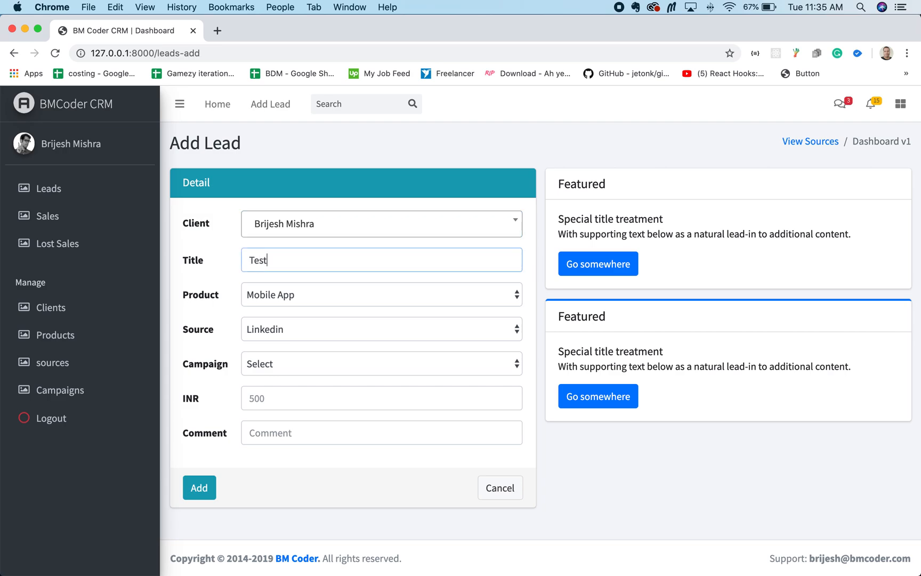
type(" lead2")
left_click(204, 486)
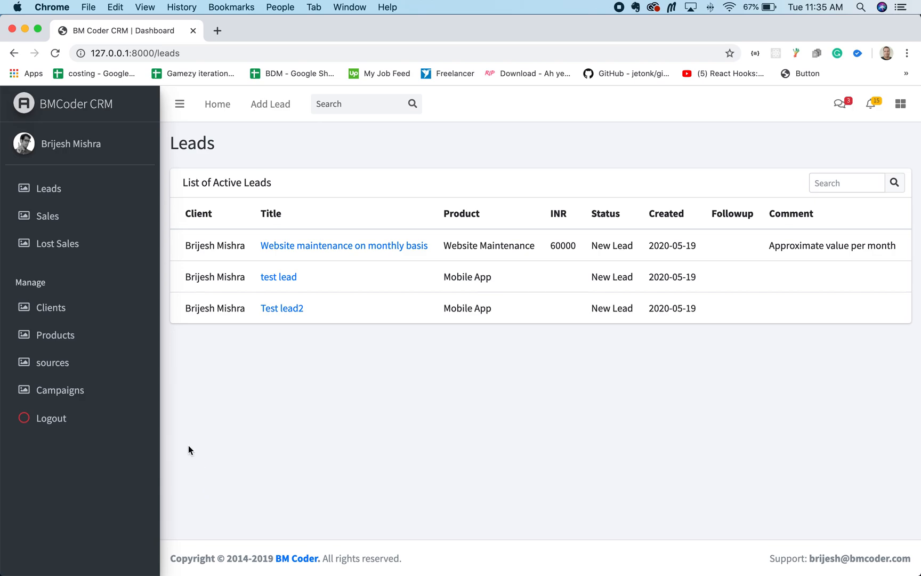
Step: Open the website maintenance lead from the active leads and write the follow-up message "EMail send to the client."
left_click(53, 193)
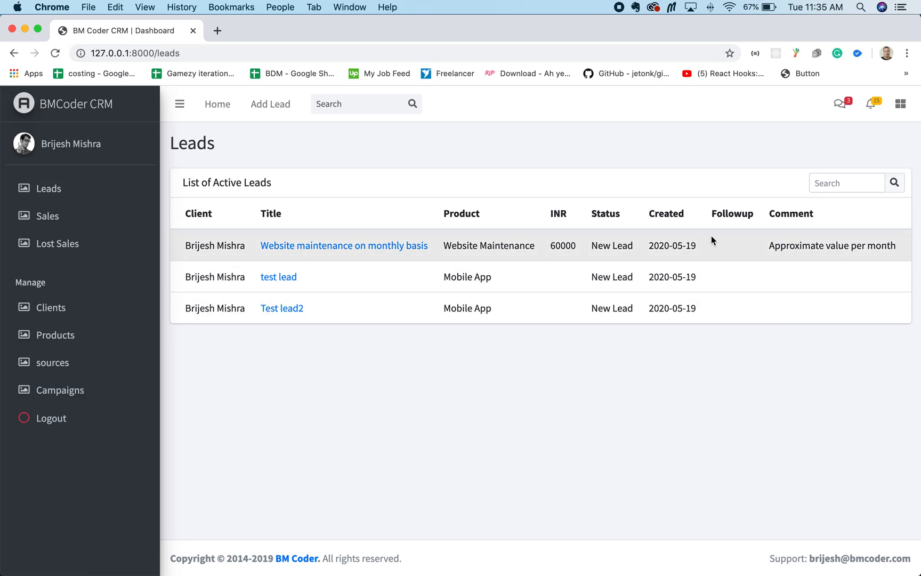
left_click(304, 245)
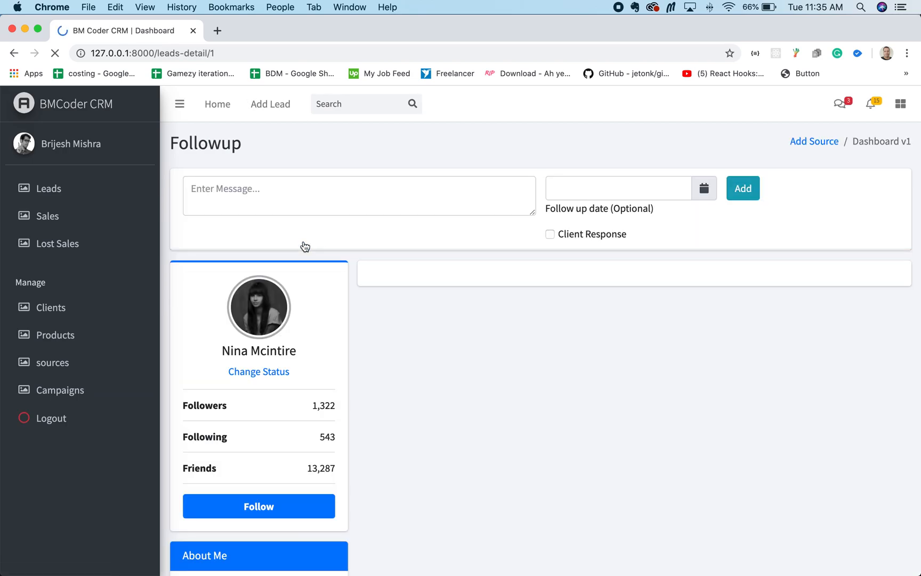
left_click(266, 201)
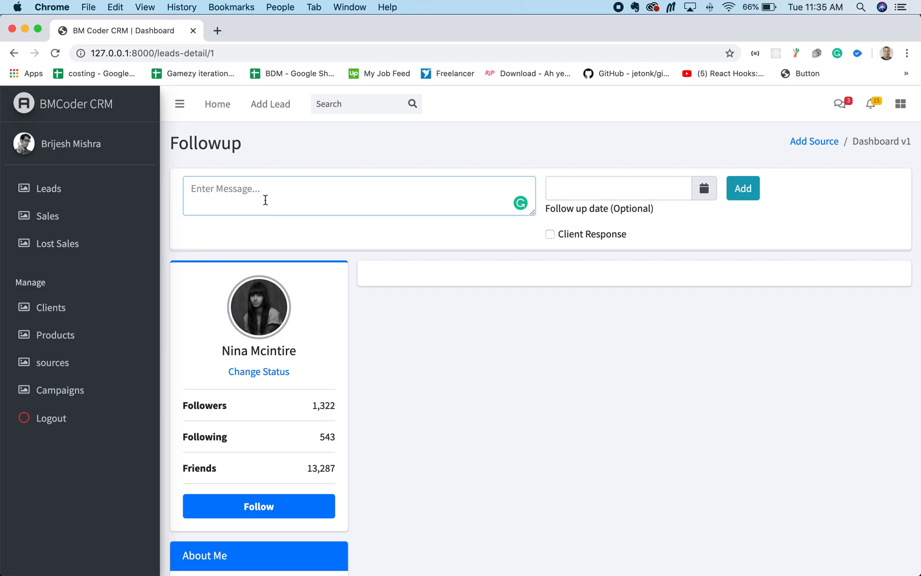
type("EMail send to the client.")
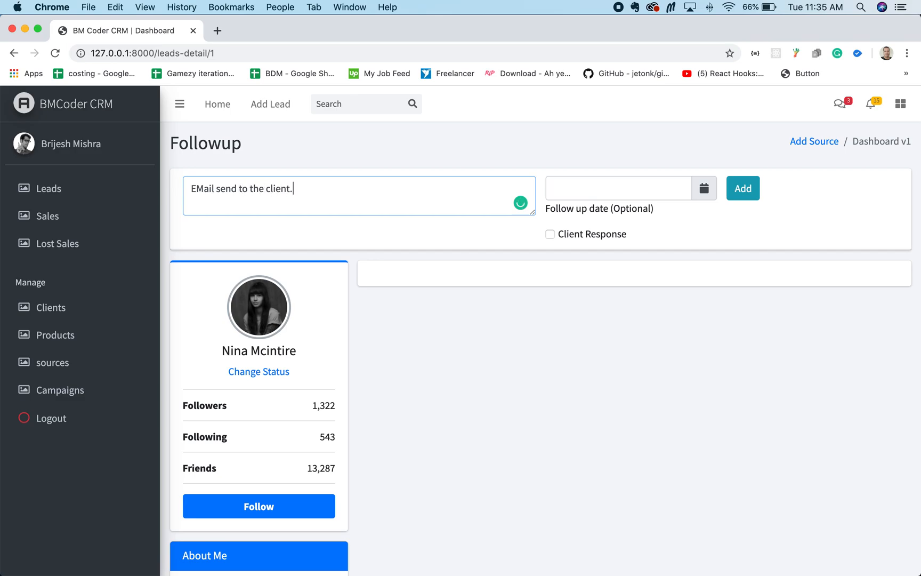
Step: Correct the message's spelling to "Email" and add the follow-up with the date 2020-05-25
left_click(703, 189)
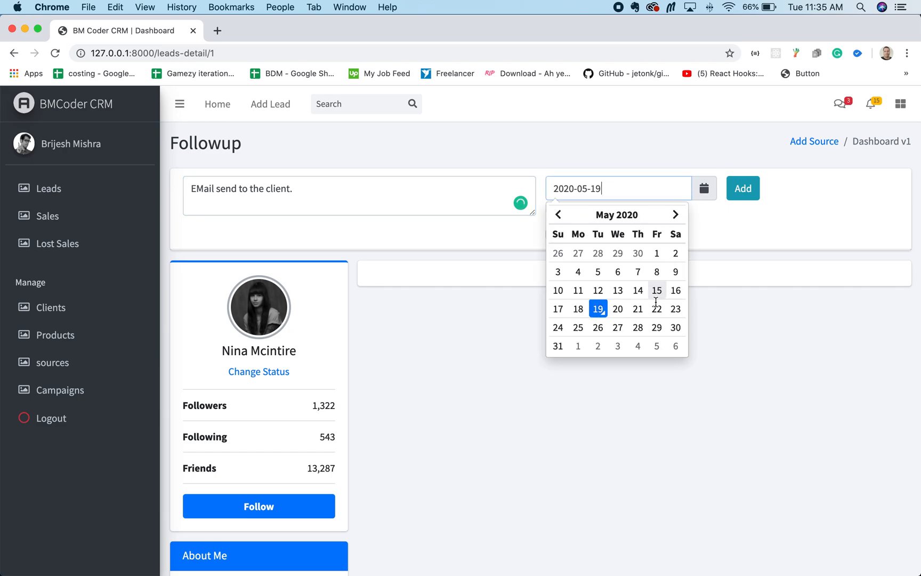
left_click(580, 333)
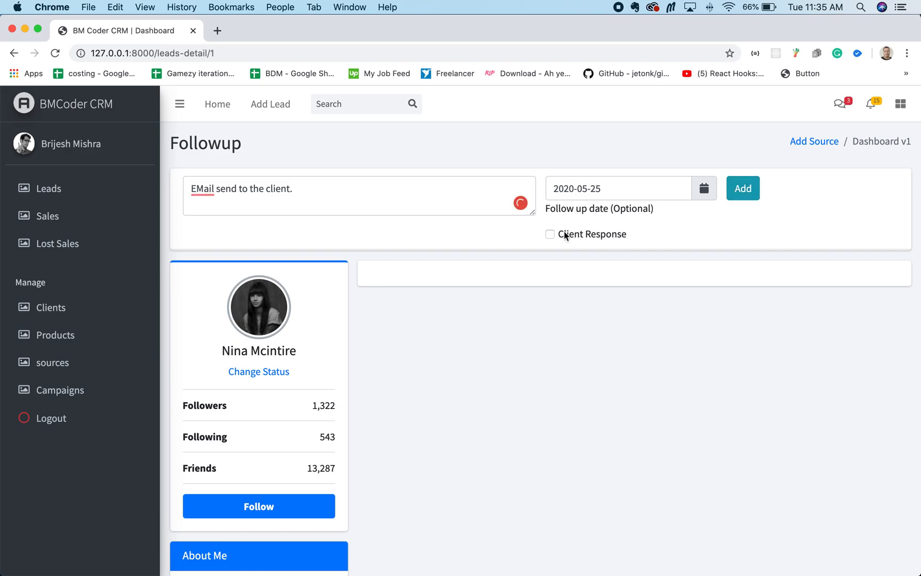
mouse_move(203, 190)
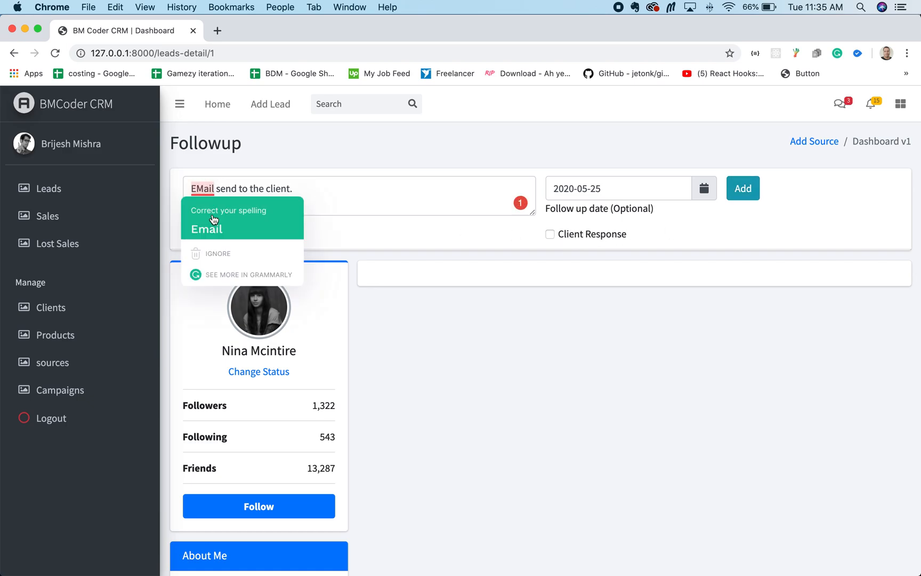
left_click(213, 219)
left_click(752, 187)
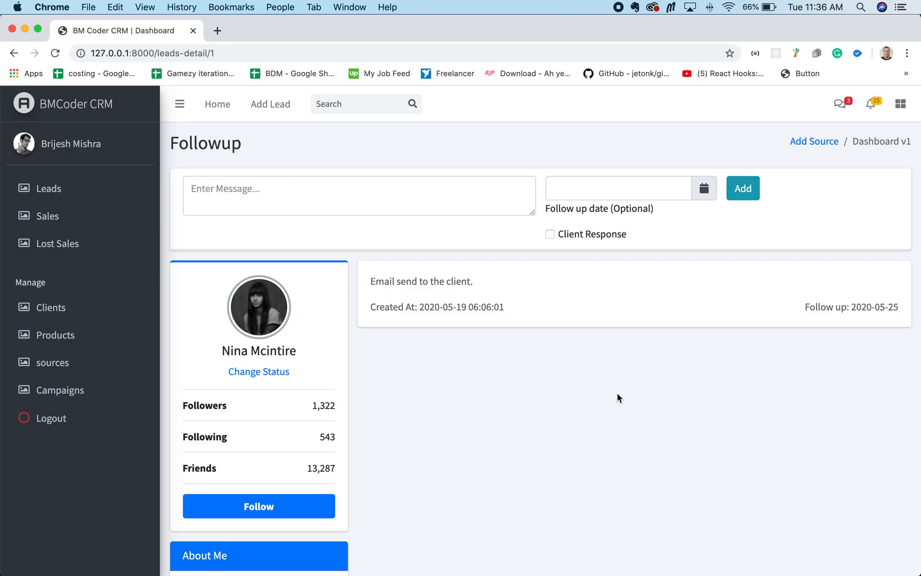
Step: Add the undated follow-up "The client is not responding. Might not be interested at this point of time." to "test lead"
left_click(53, 189)
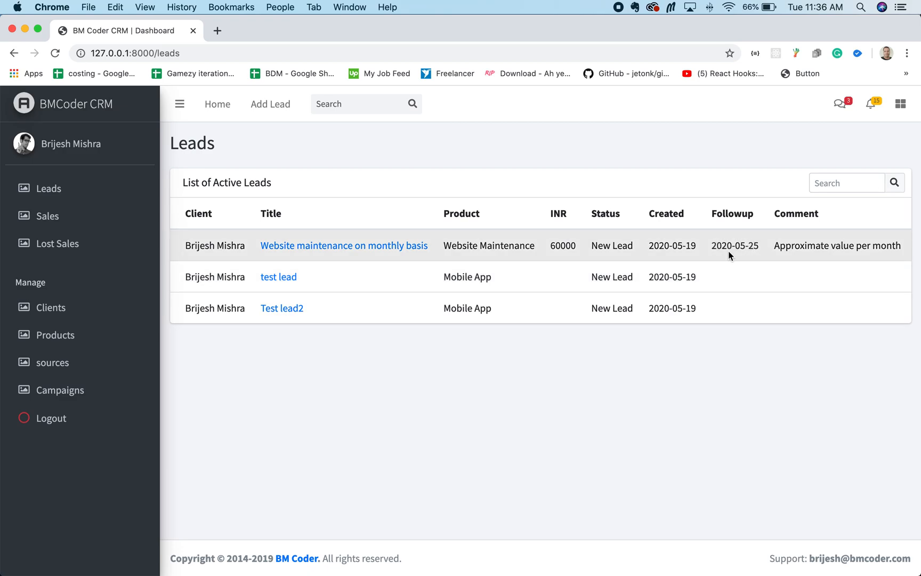
left_click(288, 282)
left_click(283, 190)
type("The client is not r")
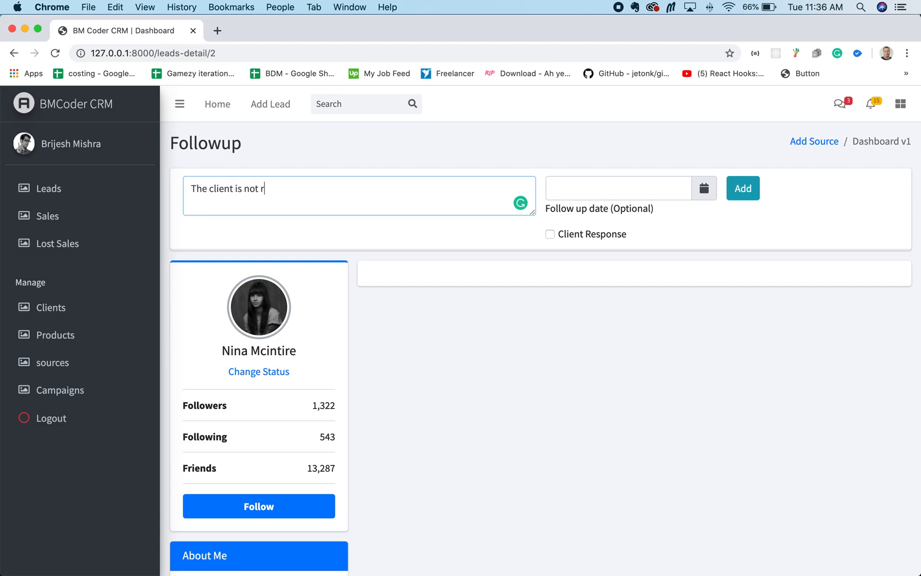
type("esponding. Might no")
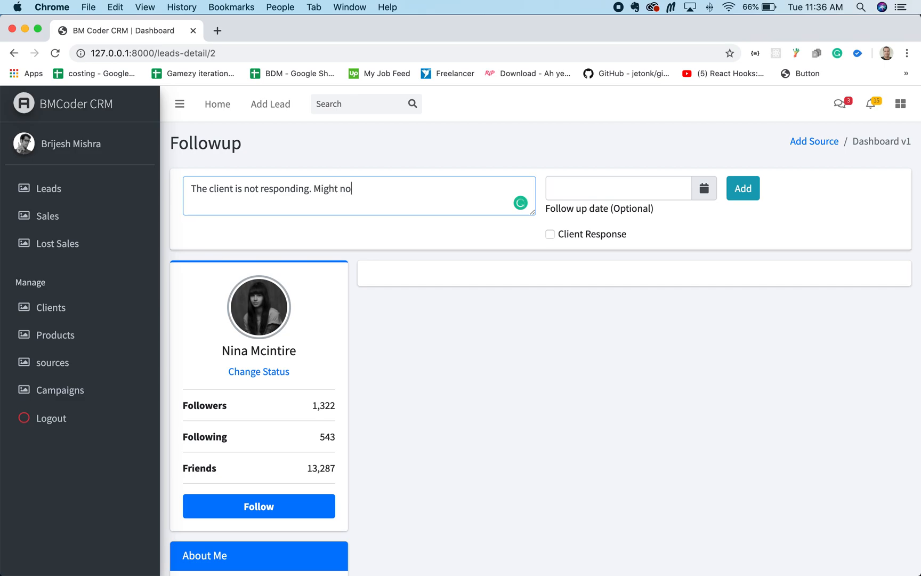
type("t be interested at this point ")
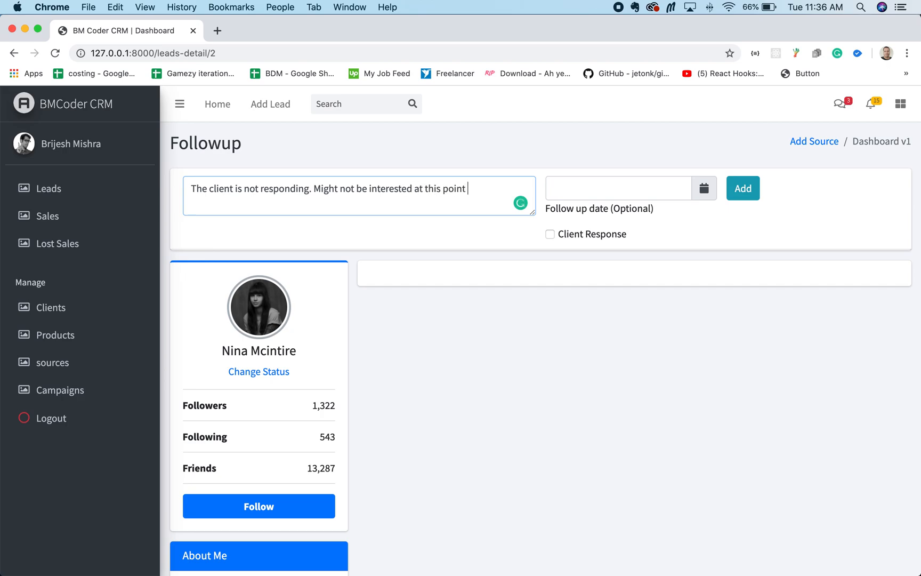
type("of time.")
left_click(737, 192)
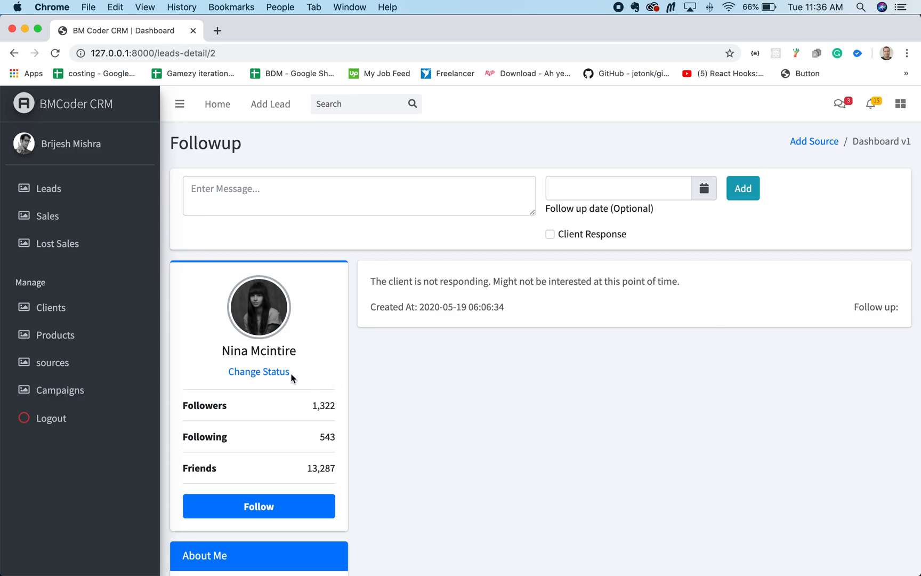
Step: Update the status of "test lead" to Not Interested and review the active leads and lost sales lists
left_click(269, 372)
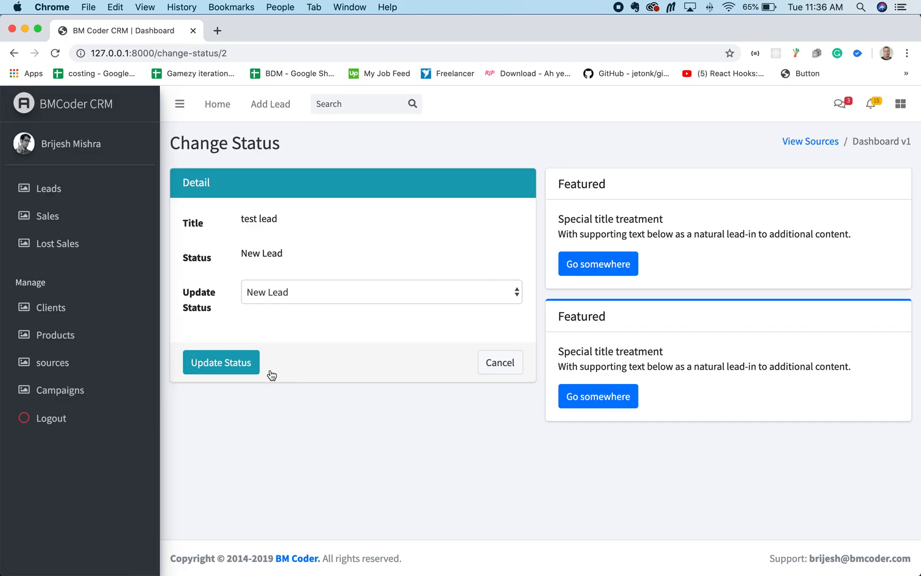
left_click(360, 295)
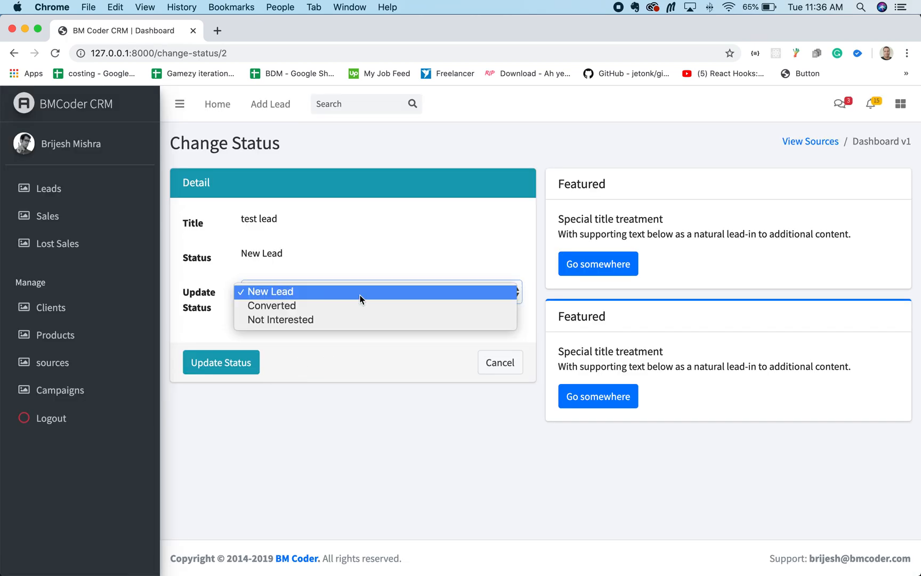
left_click(347, 319)
left_click(237, 365)
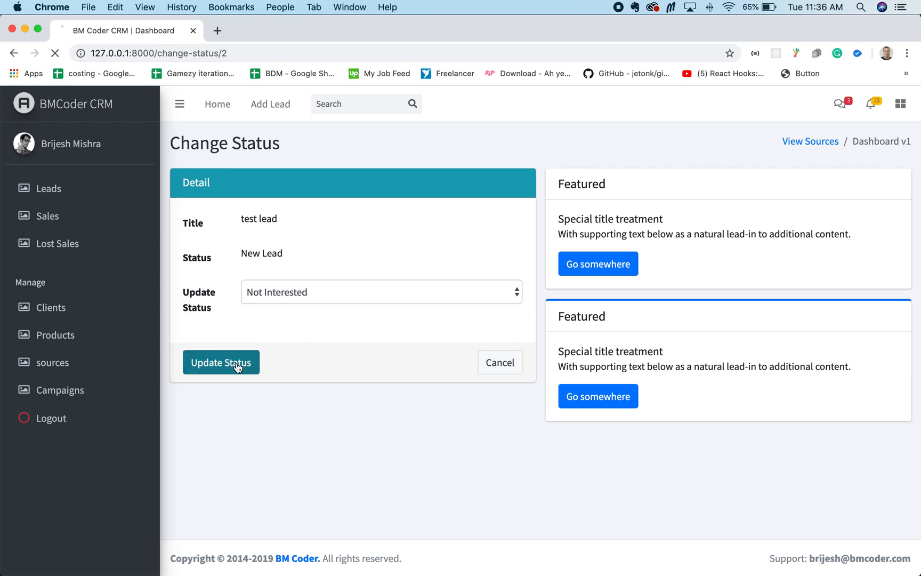
left_click(56, 195)
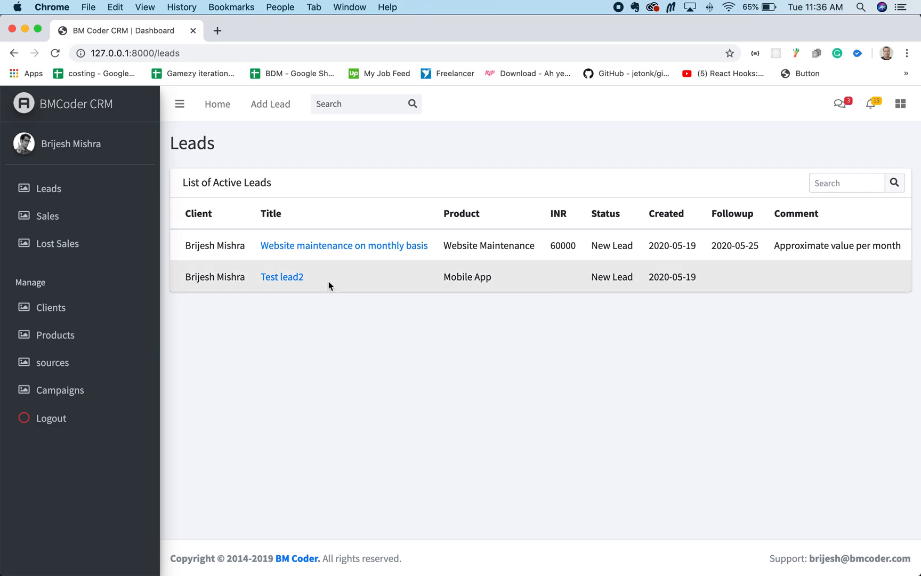
left_click(110, 252)
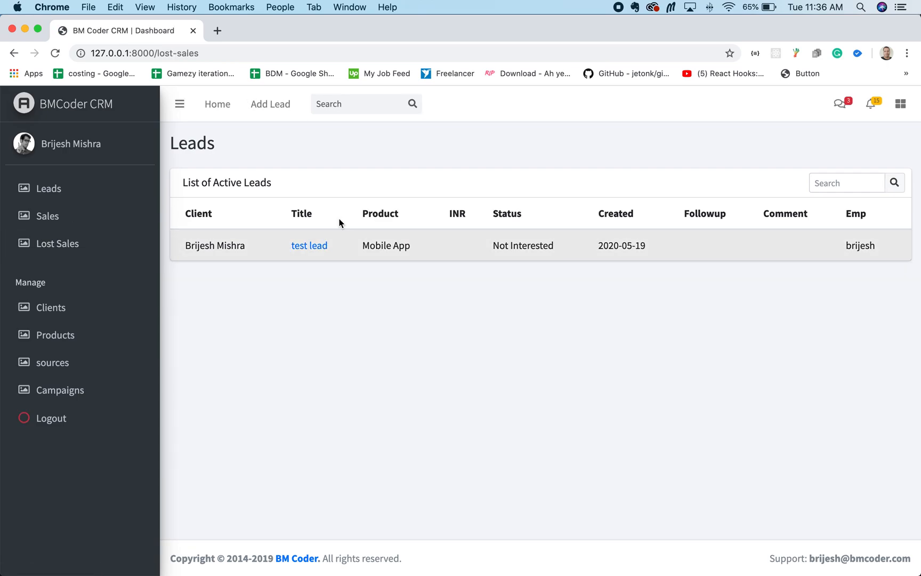
Step: Open "Test lead2" from the active leads and add the undated follow-up "Client has made the initial payment."
left_click(54, 195)
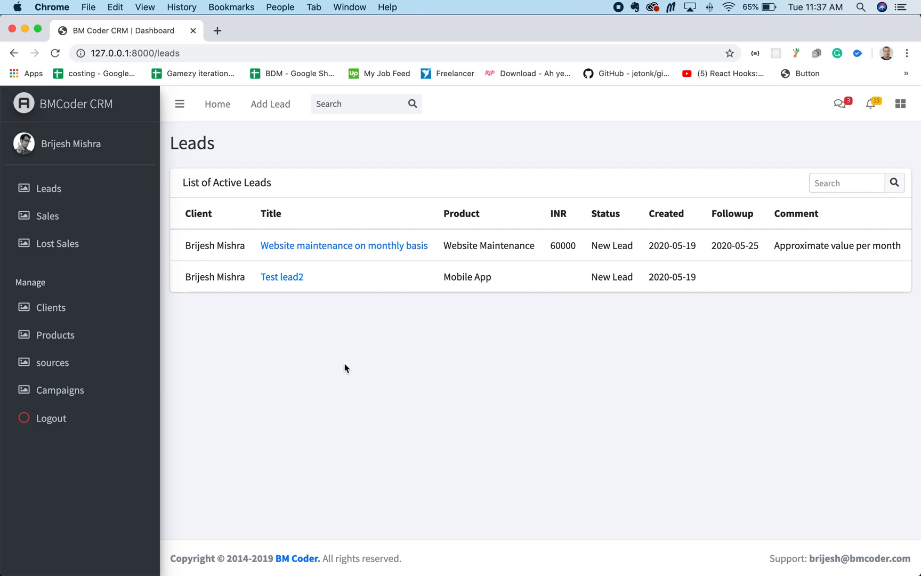
left_click(288, 278)
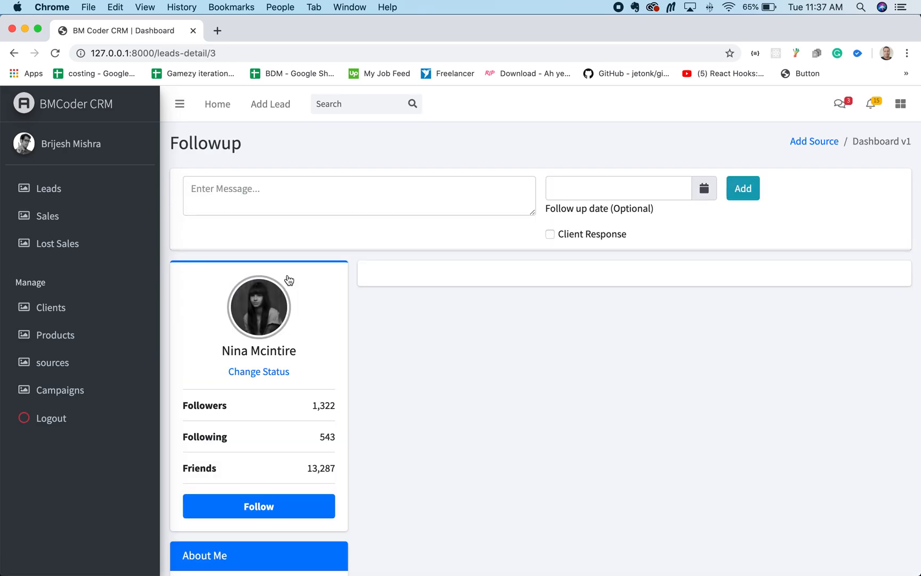
left_click(290, 196)
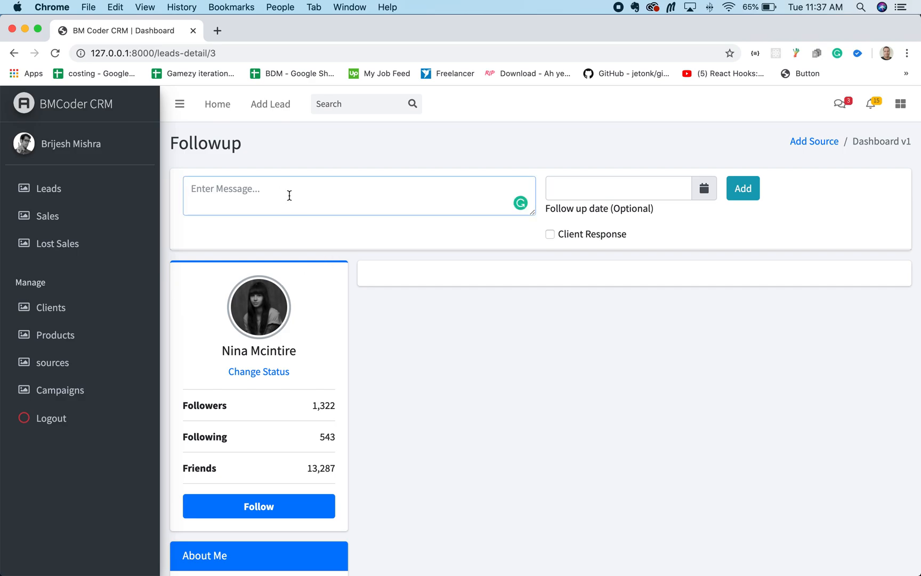
type("Client has made the initi")
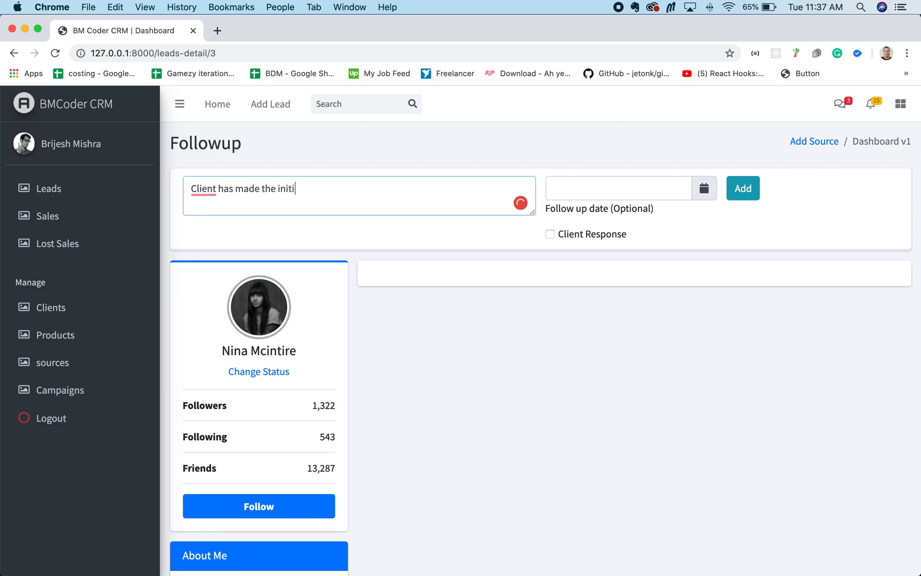
type("al paymenbt")
key("BackSpace")
key("BackSpace")
key("BackSpace")
key("BackSpace")
key("BackSpace")
key("BackSpace")
key("BackSpace")
key("BackSpace")
type("paymenbt")
key("BackSpace")
key("BackSpace")
key("BackSpace")
key("BackSpace")
key("BackSpace")
key("BackSpace")
key("BackSpace")
key("BackSpace")
type("payment.")
left_click(741, 191)
left_click(741, 190)
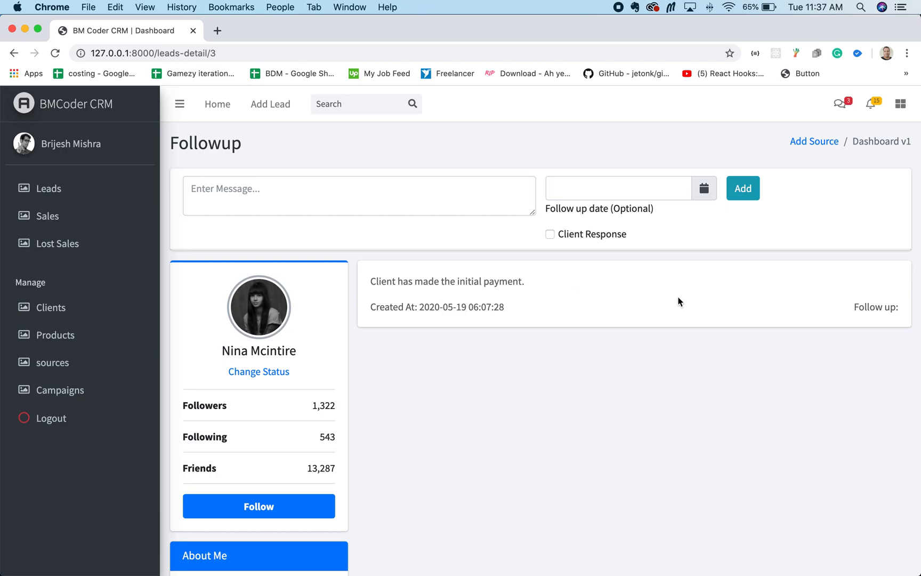
Step: Reopen "Test lead2" from the active leads and update its status to Converted
left_click(48, 190)
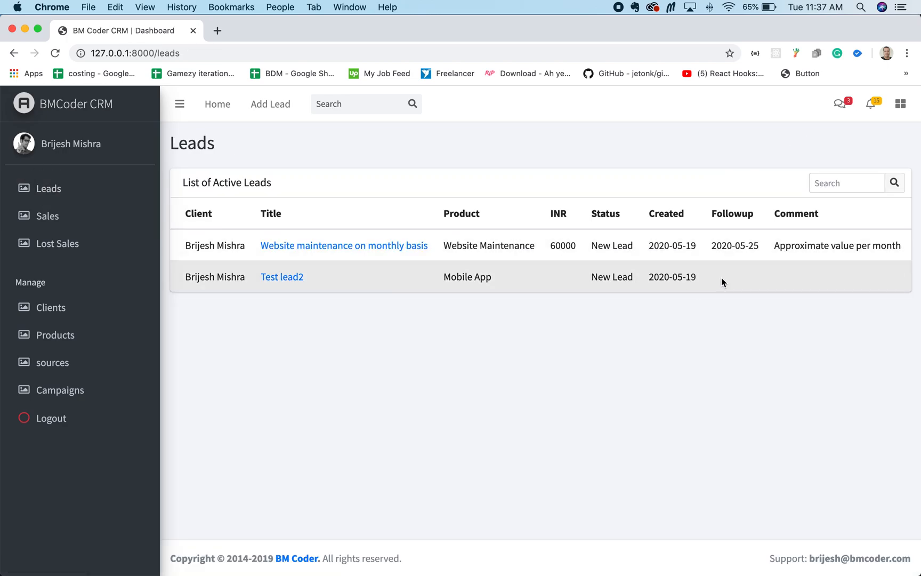
left_click(292, 277)
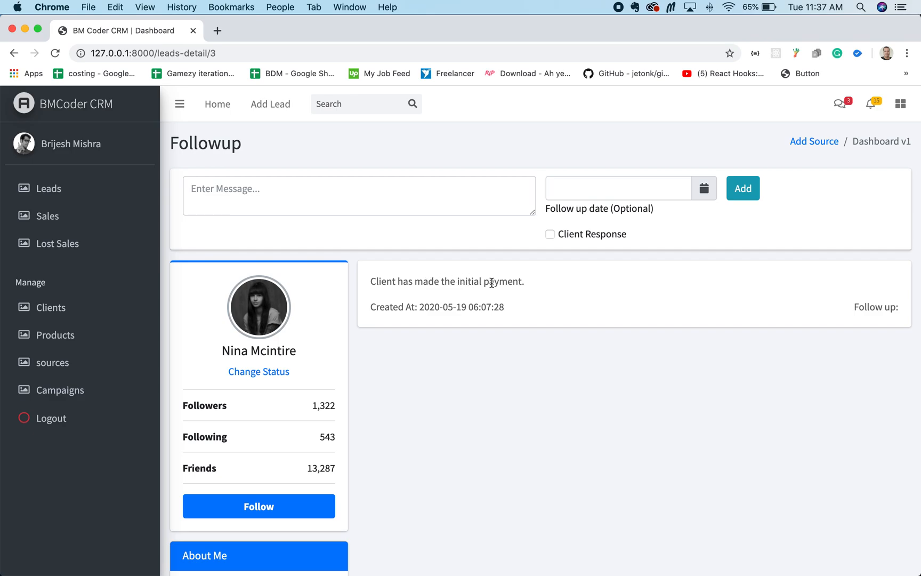
scroll(554, 295, "down", 3)
left_click(257, 293)
left_click(327, 293)
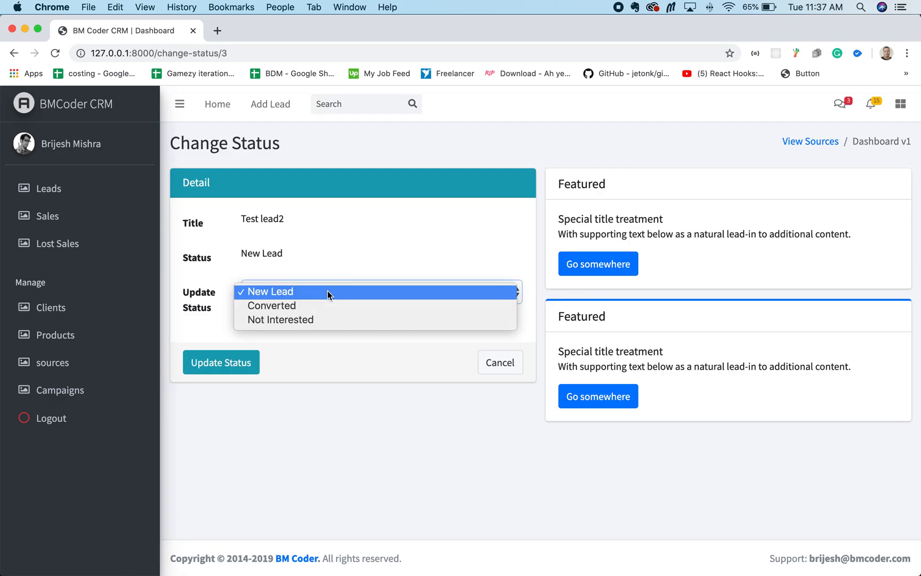
left_click(314, 309)
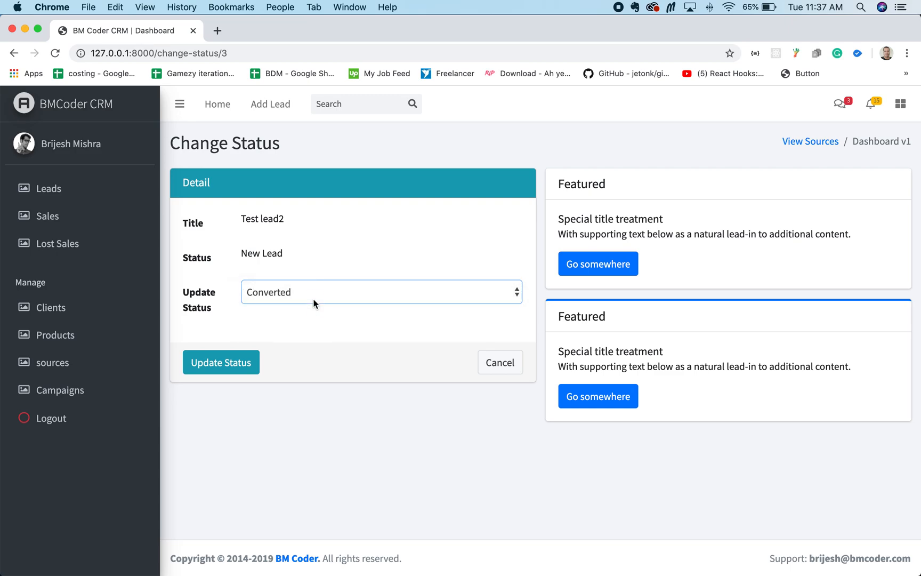
left_click(314, 292)
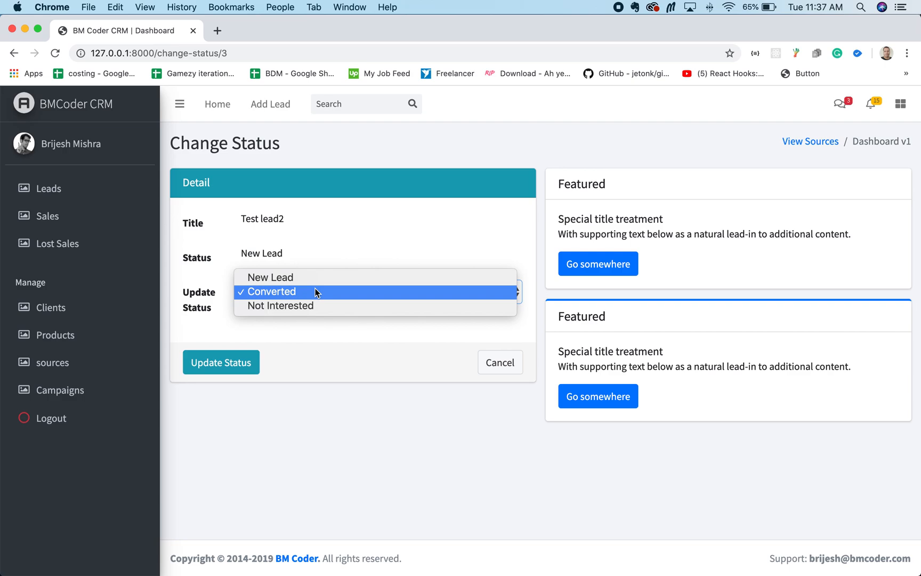
left_click(323, 398)
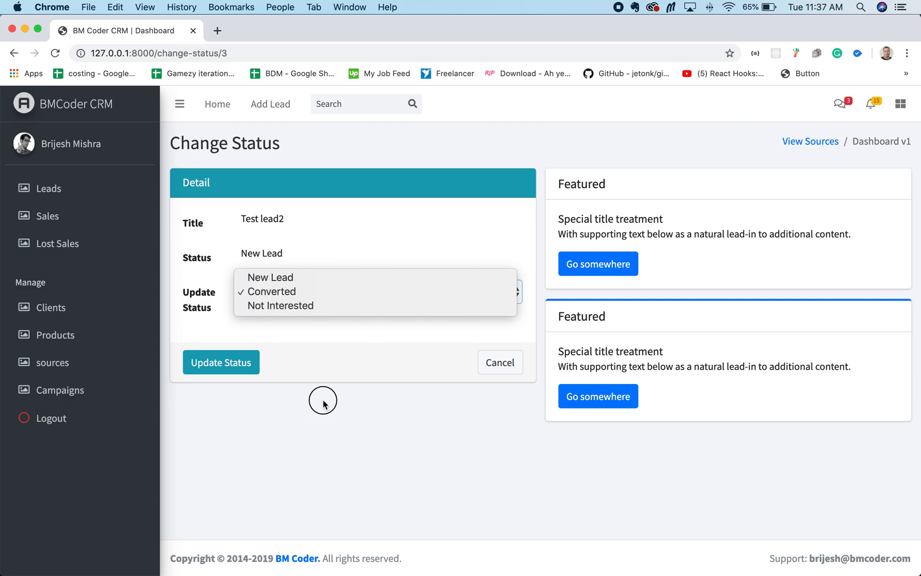
left_click(220, 364)
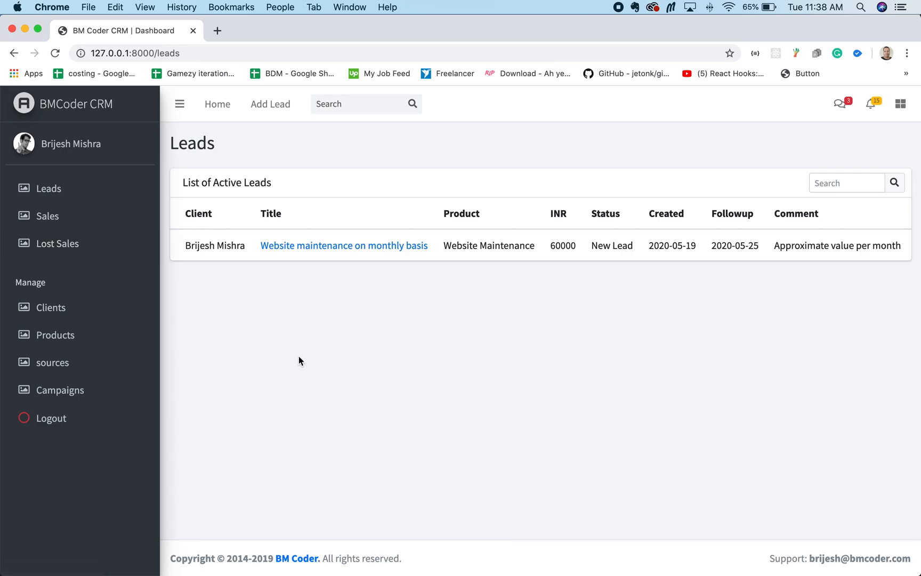
Step: Review the lost sales, active leads and sales lists to see where each lead is filed
left_click(61, 244)
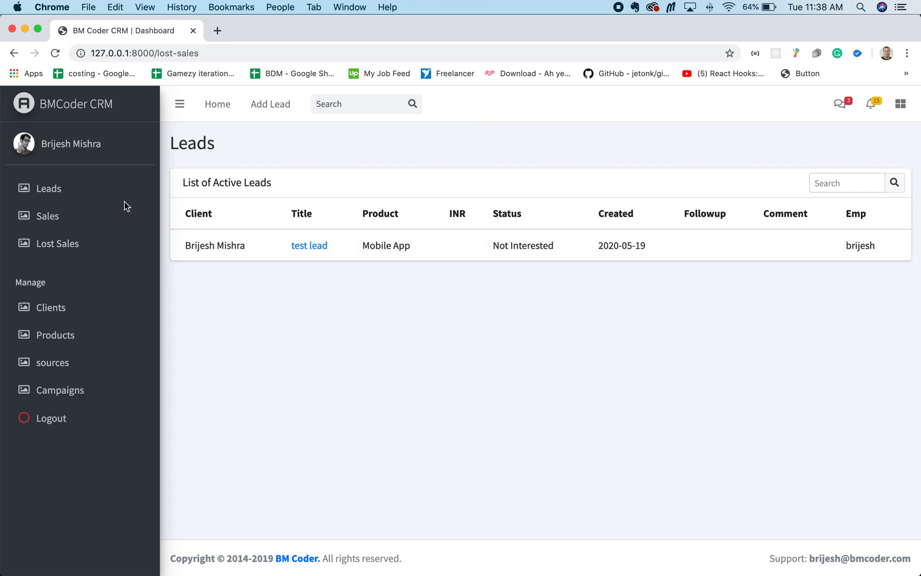
left_click(59, 194)
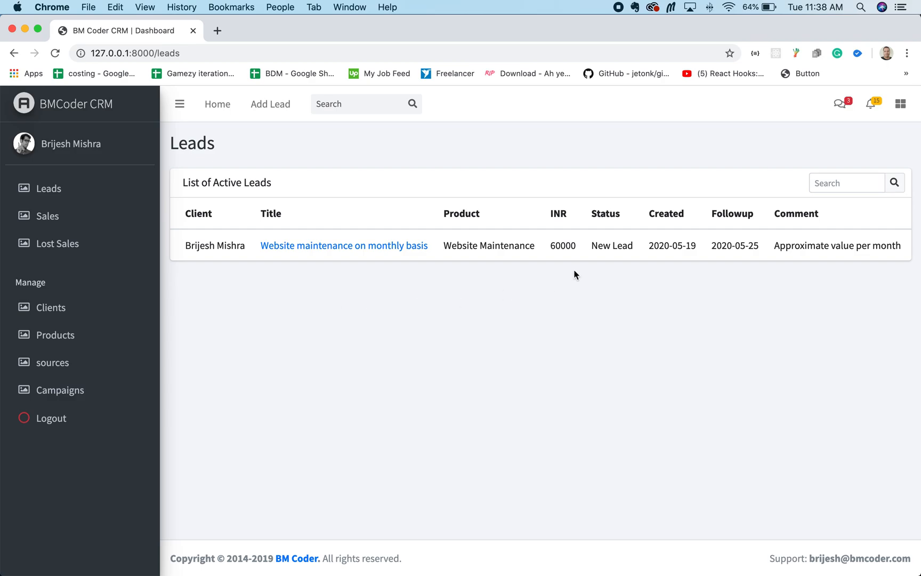
left_click(52, 220)
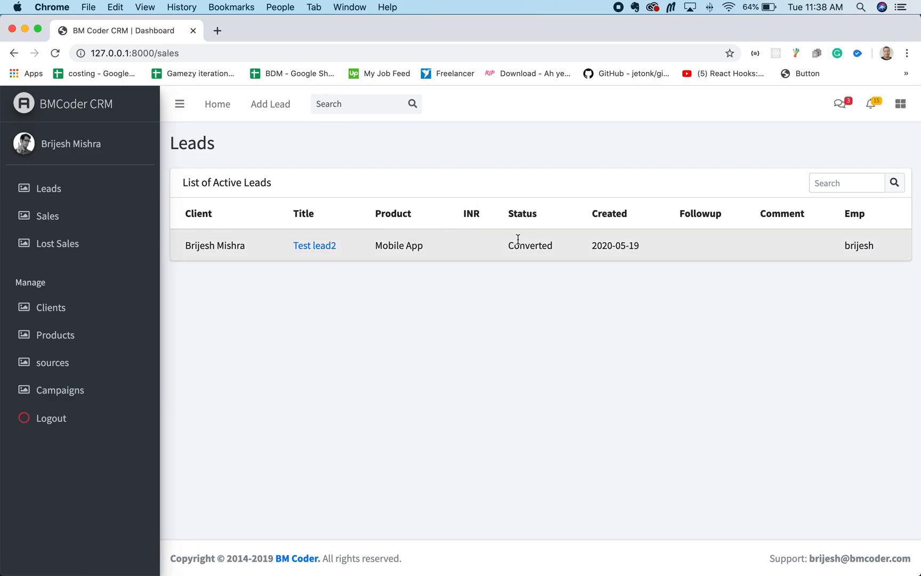
left_click(63, 246)
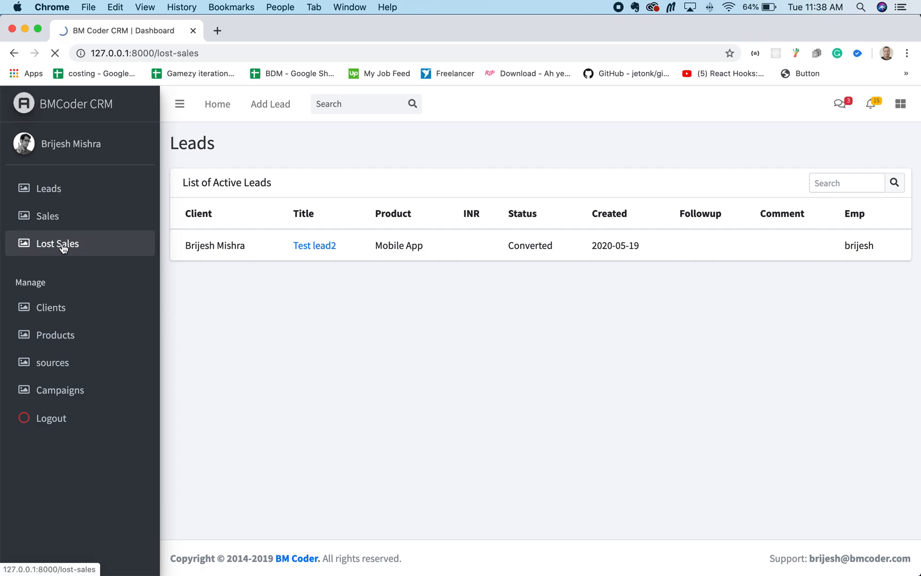
left_click(53, 190)
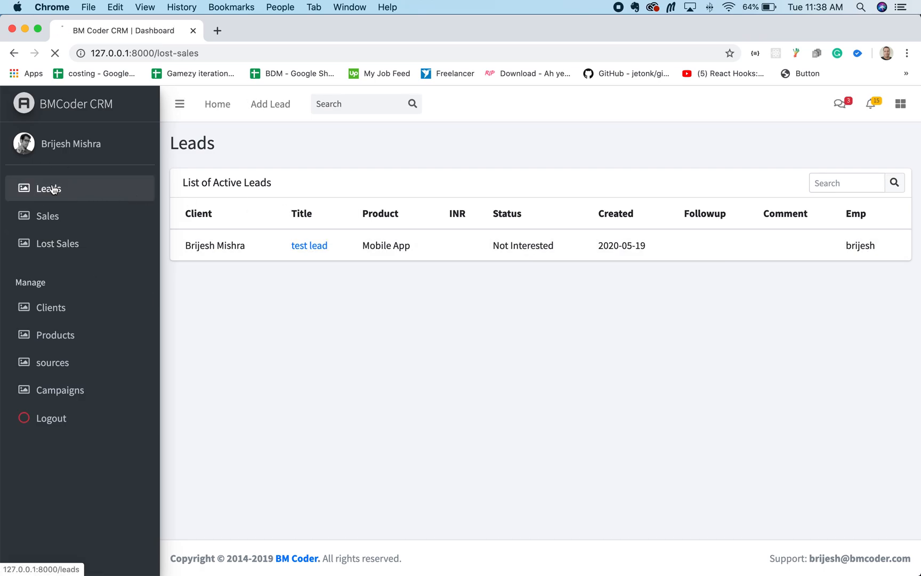